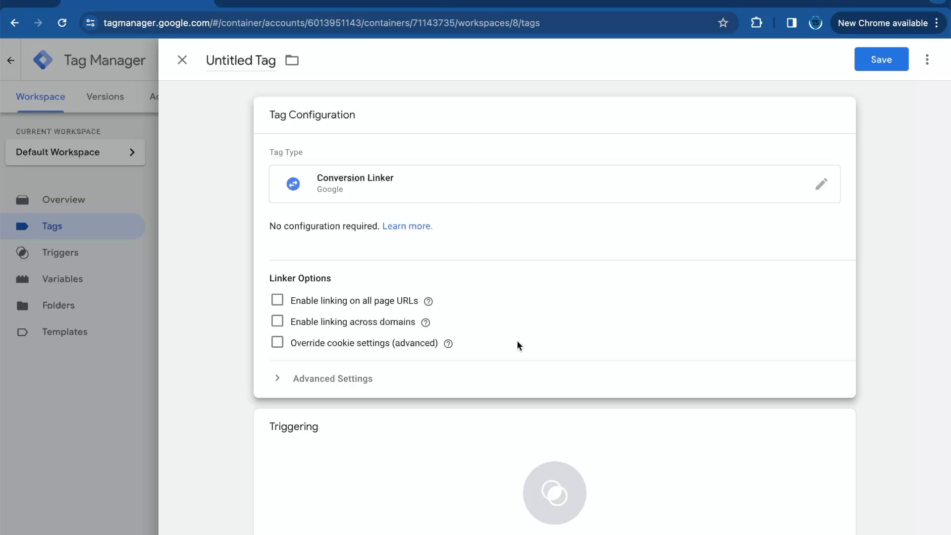
- Discard the unsaved draft tag and start a new tag named 'Conversion Linker'
click(182, 60)
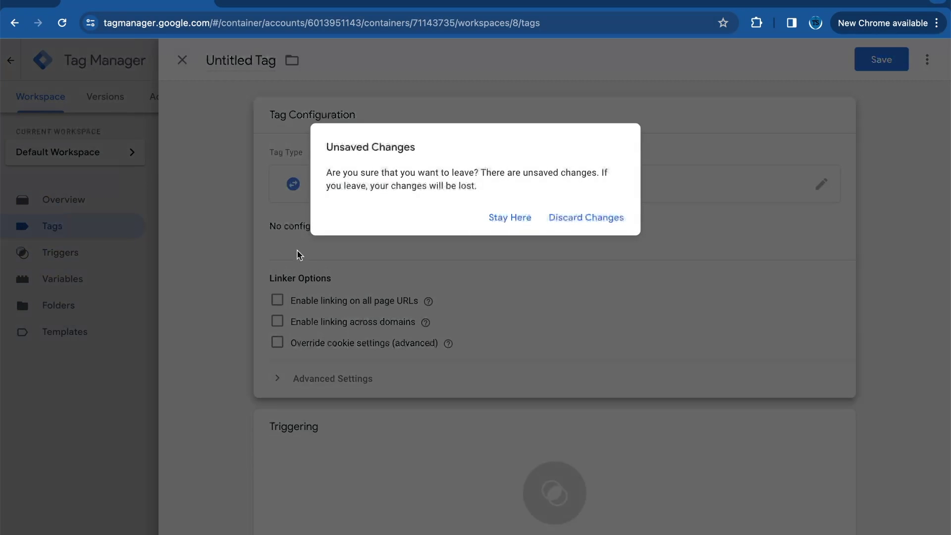
click(563, 217)
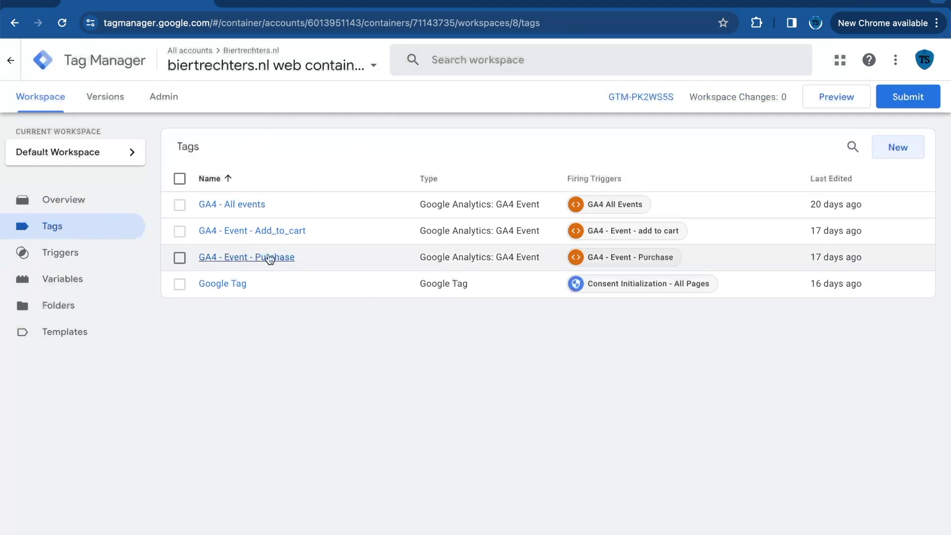
click(904, 155)
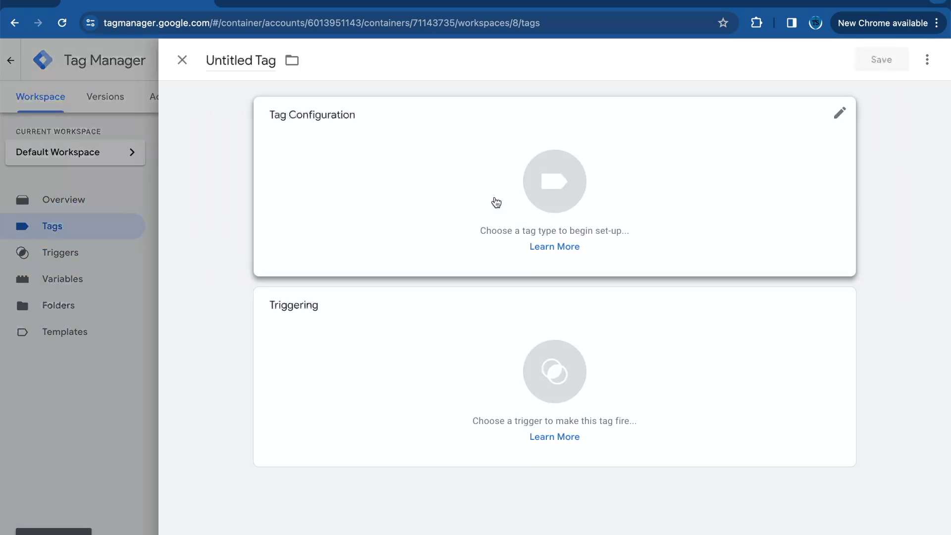
click(253, 64)
text(Converin)
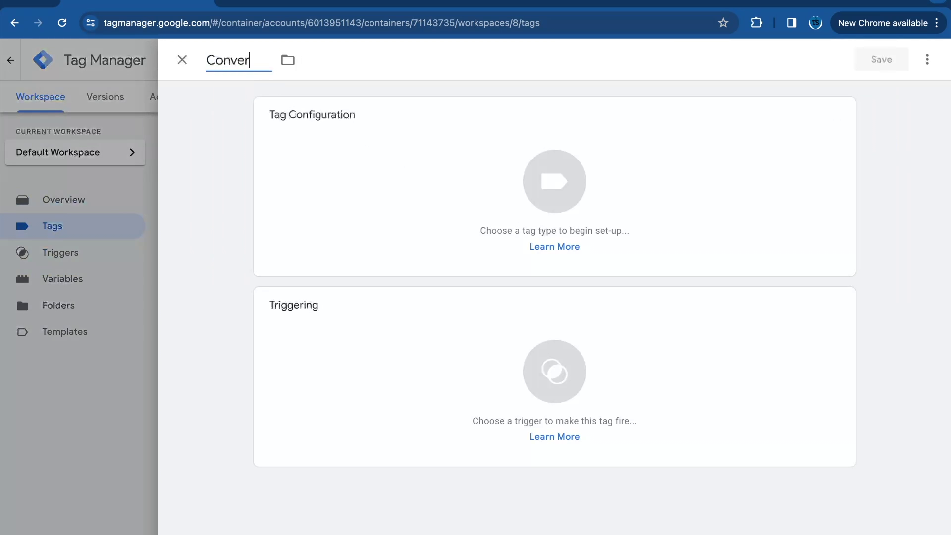
key(BackSpace)
key(BackSpace)
text(sion Linker)
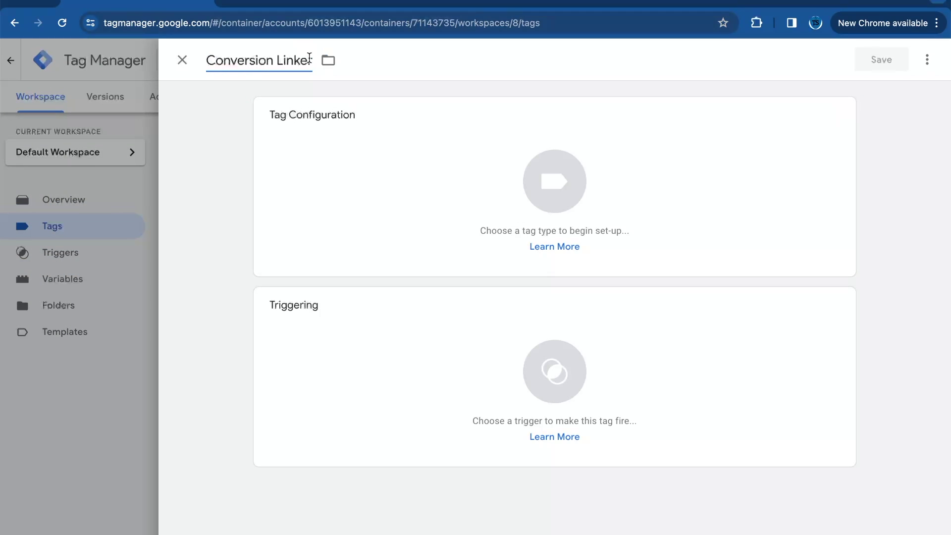
- Make it a Conversion Linker tag firing on All Pages, and save it
click(371, 165)
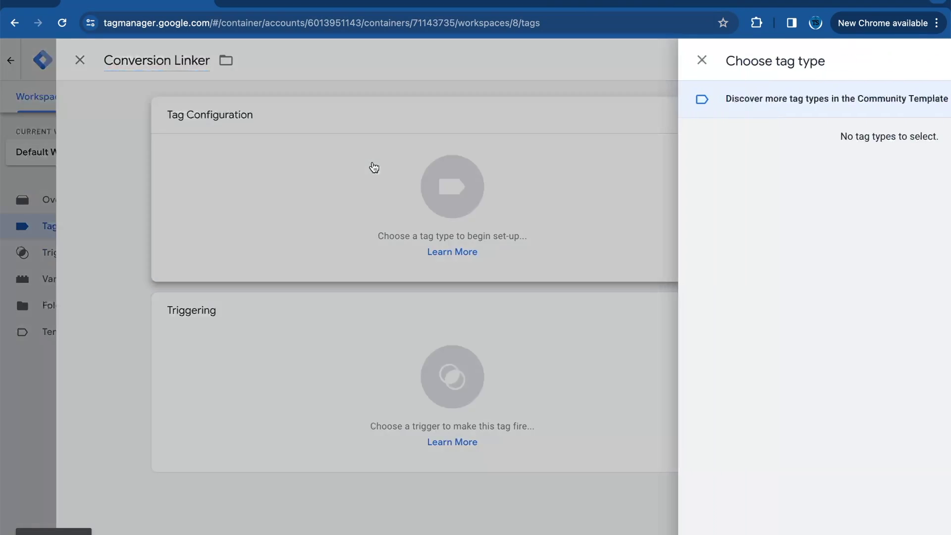
scroll(676, 252, down, 1)
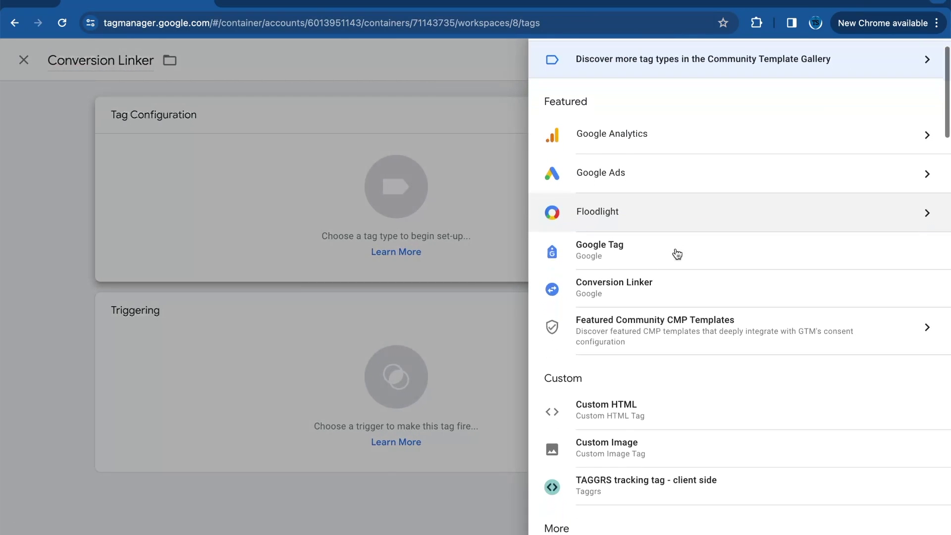
click(671, 297)
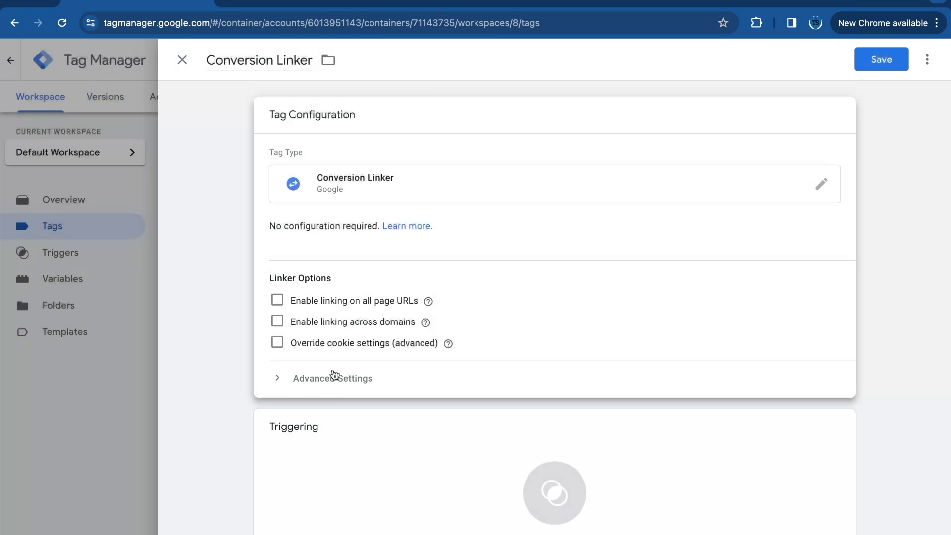
scroll(333, 373, down, 1)
click(364, 444)
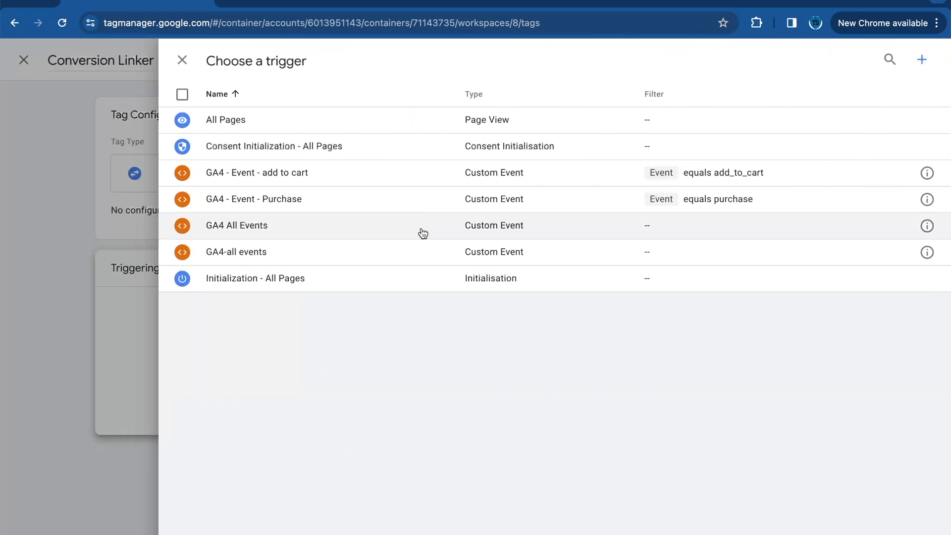
click(248, 120)
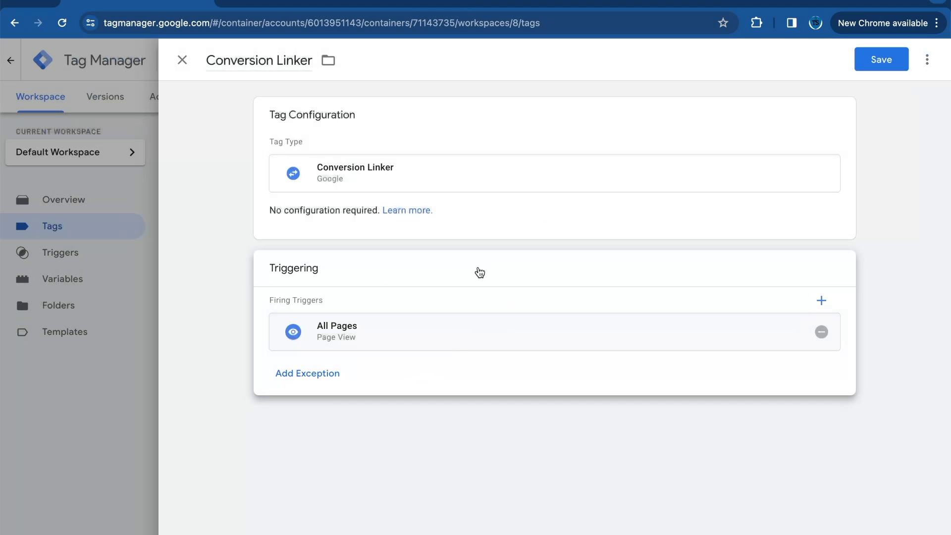
click(900, 60)
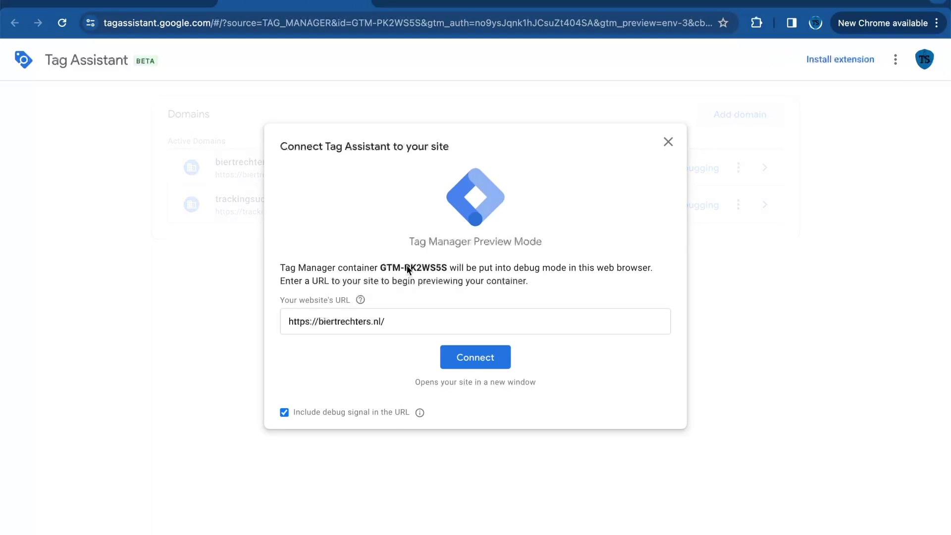
click(409, 322)
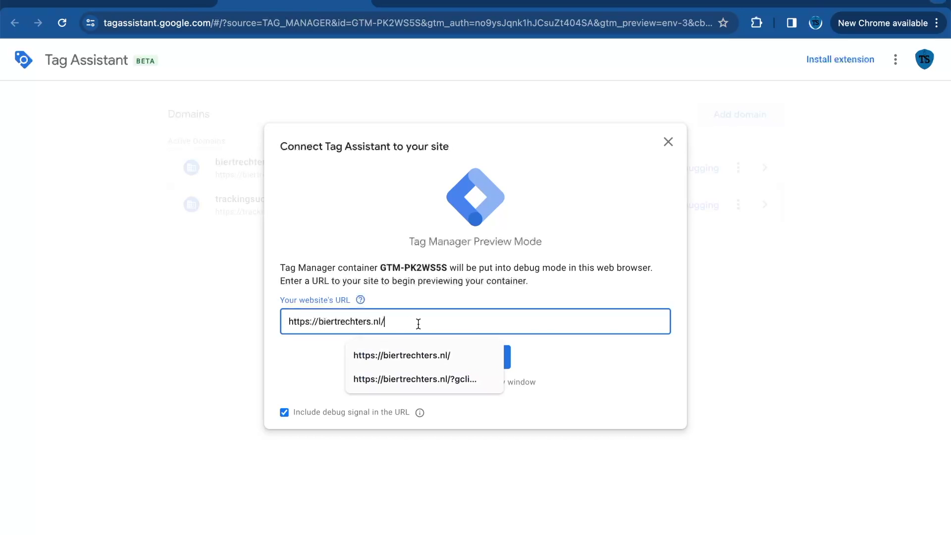
click(433, 379)
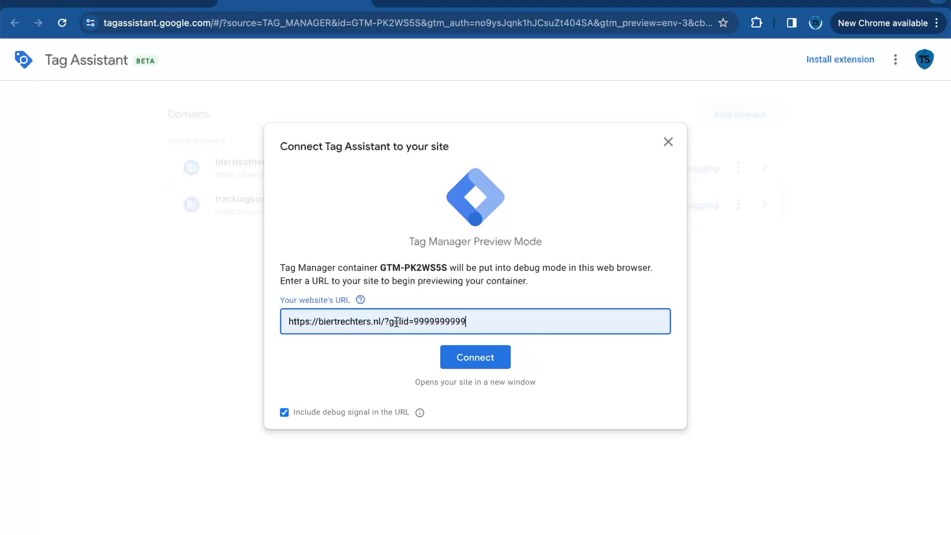
key(ctrl+t)
- Search Google for 'hotjar' and open the sponsored VWO heatmap result
text(hotjar)
key(Return)
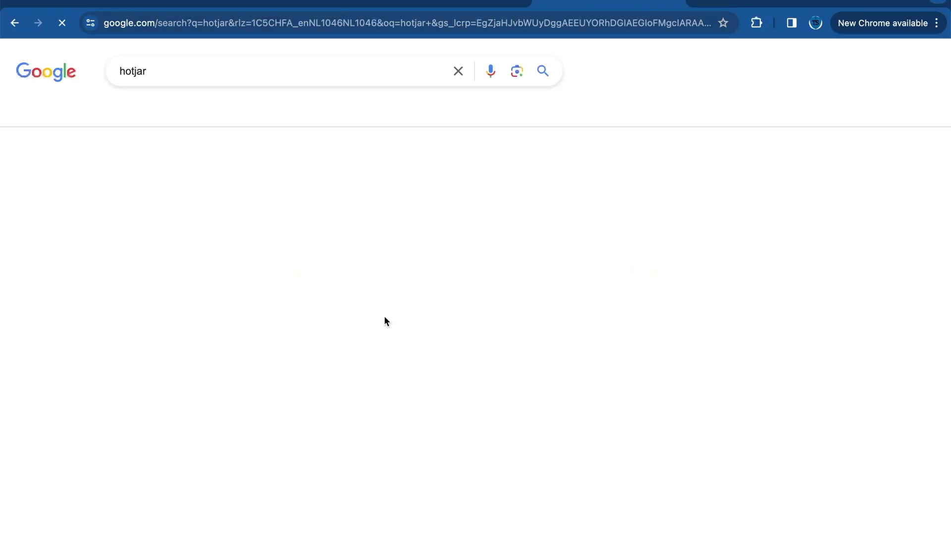
click(243, 251)
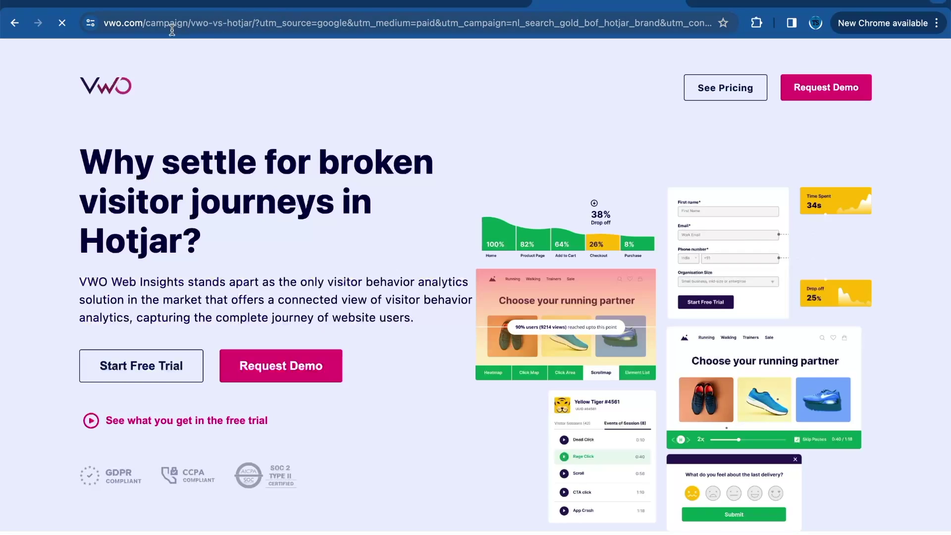
- Select part of the VWO page address, then return to the Tag Assistant connection dialog
drag(171, 30, 538, 22)
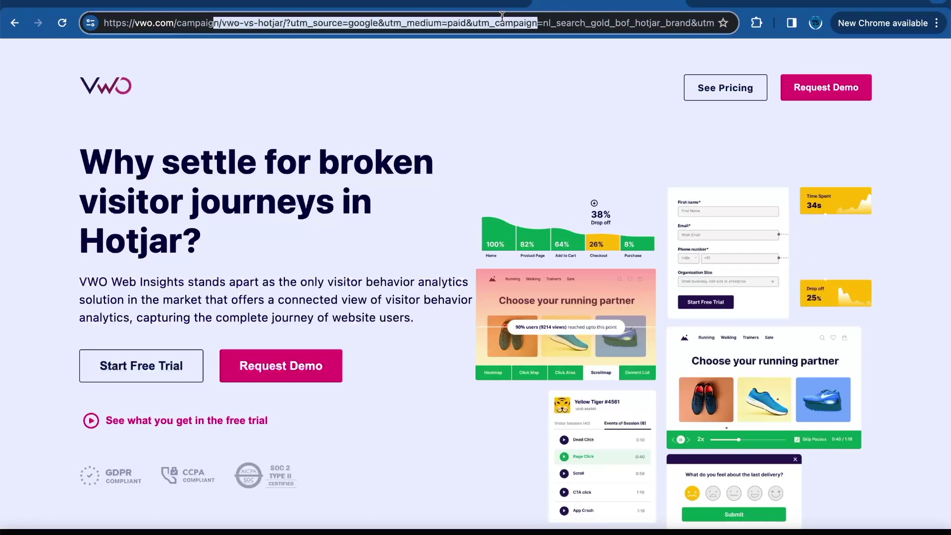
click(267, 4)
click(344, 277)
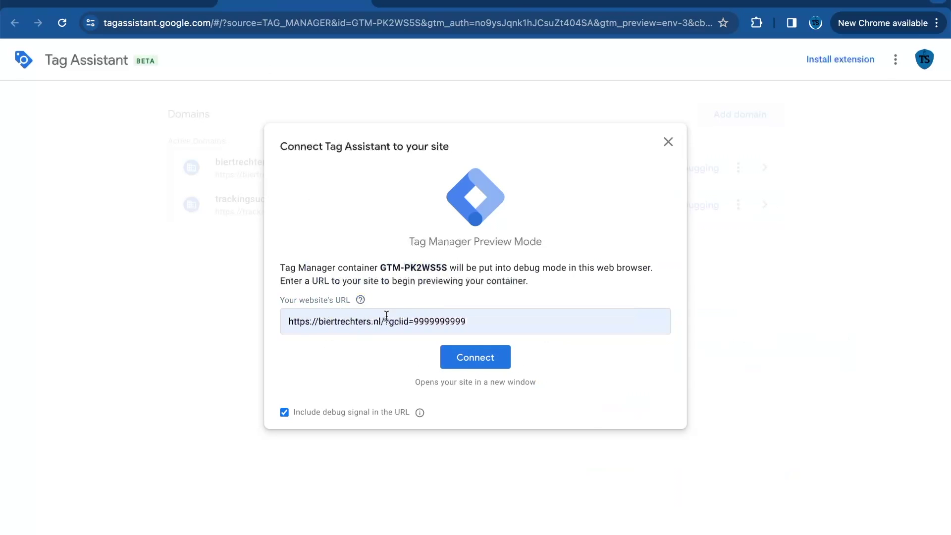
drag(469, 322, 411, 321)
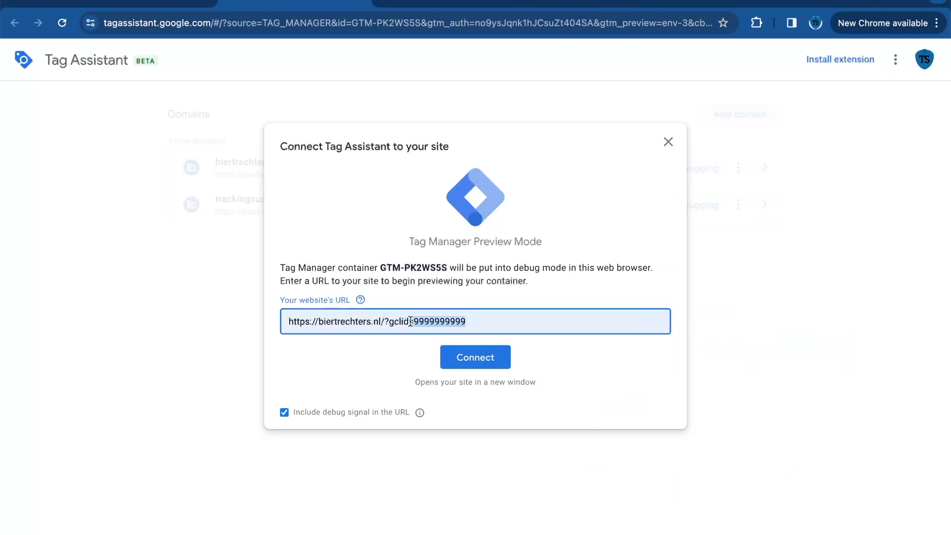
click(483, 358)
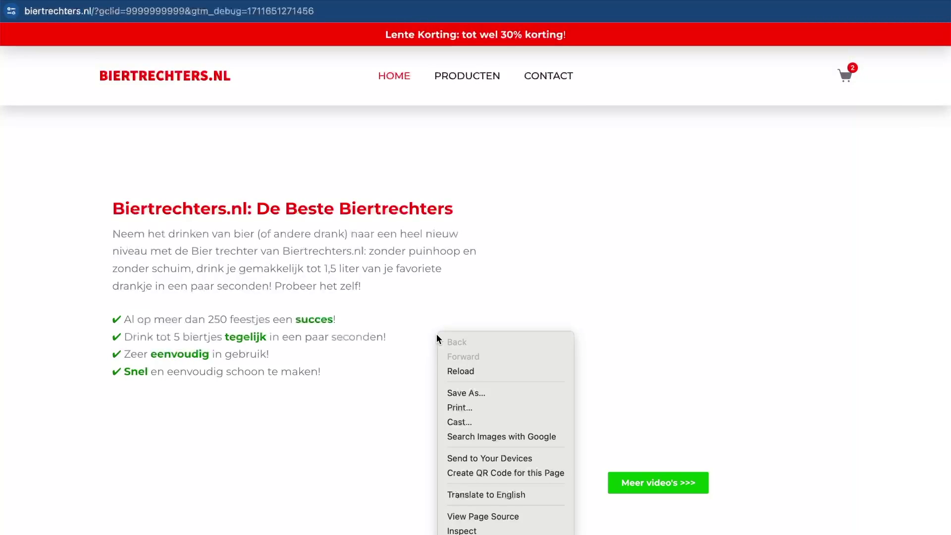
click(454, 531)
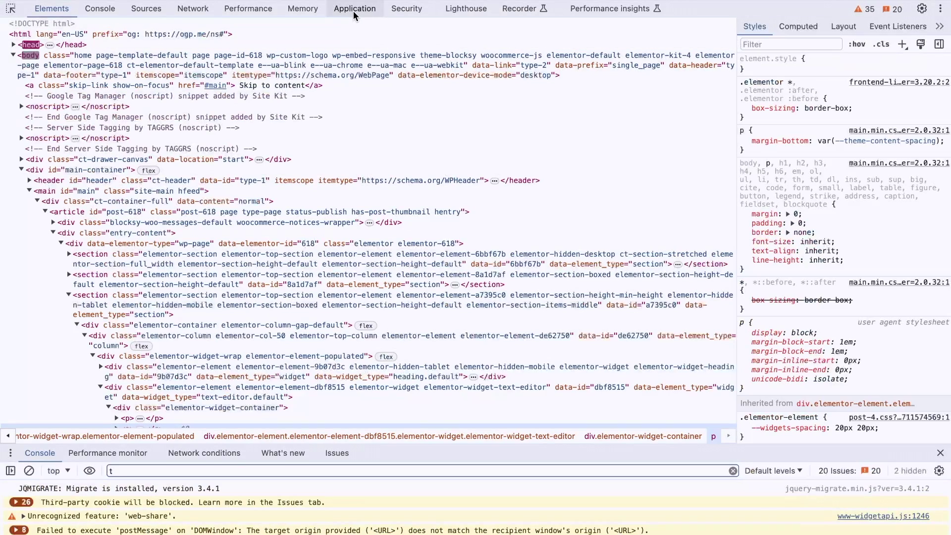
- Show the biertrechters.nl GCL_AW_P cookie, valued GCL.1711651281.9999999999, in the DevTools Application view
click(353, 11)
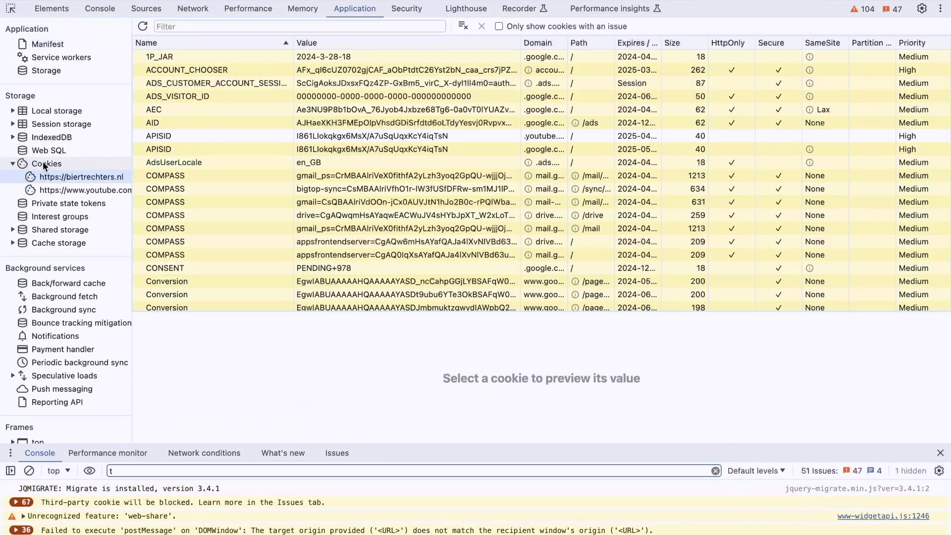
scroll(278, 175, down, 10)
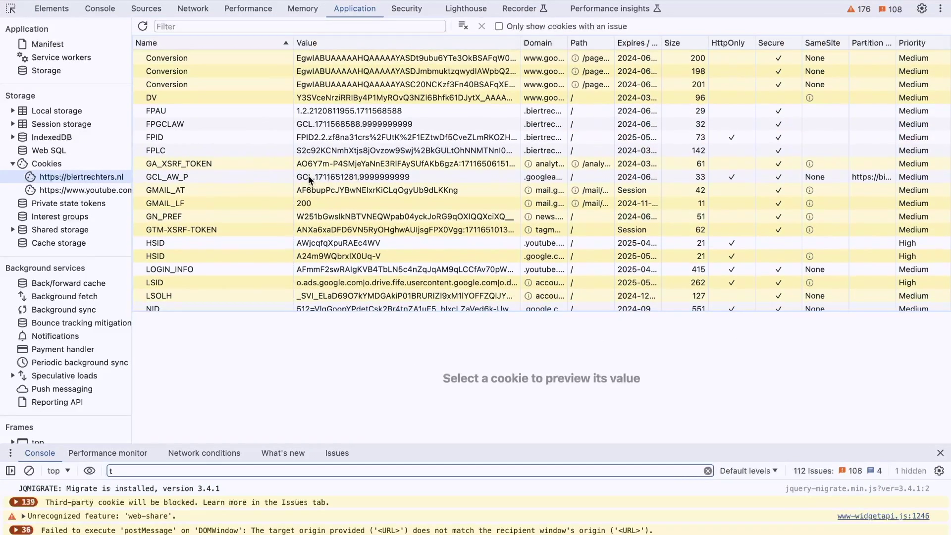
click(195, 177)
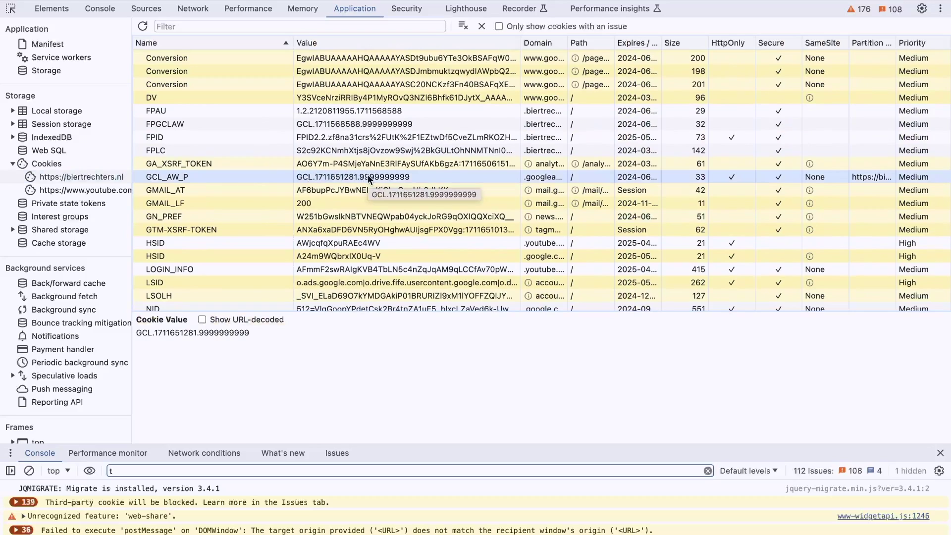